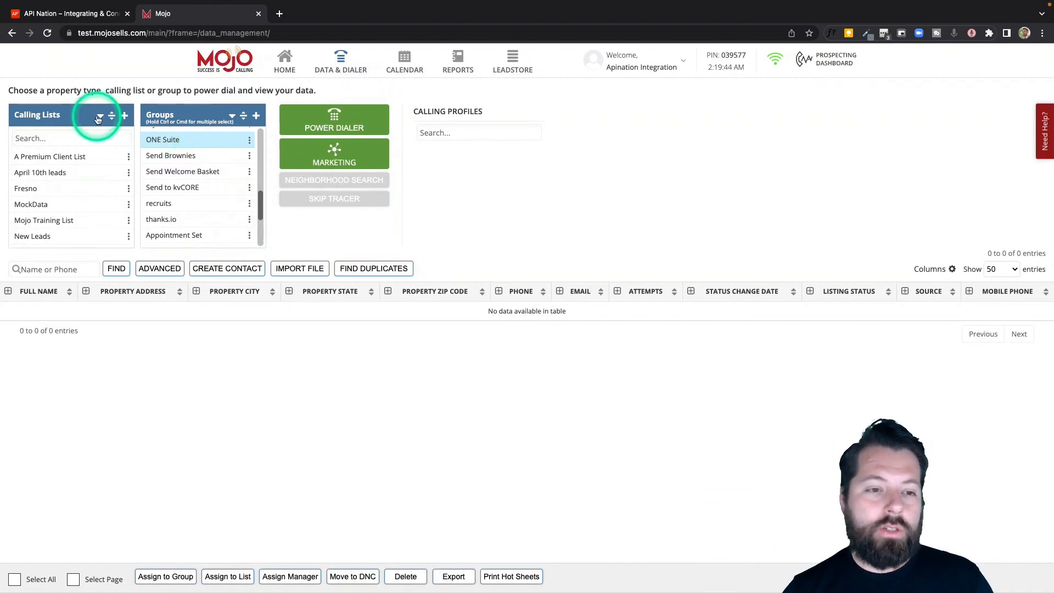
Switch to the API Nation site, open its application catalogue, and open the ONE Suite CRM app page.
click(70, 13)
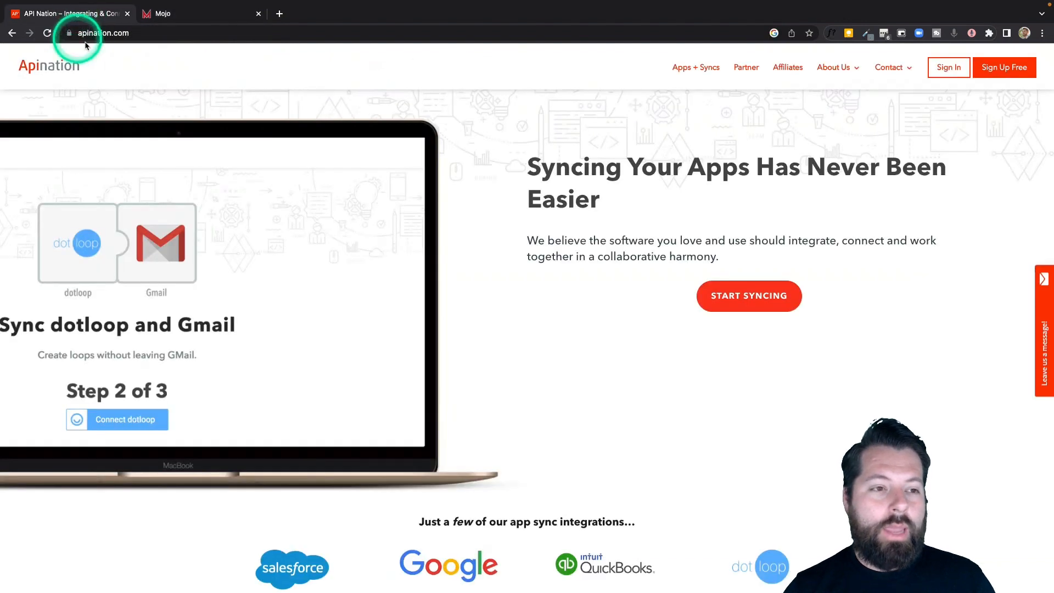
click(746, 297)
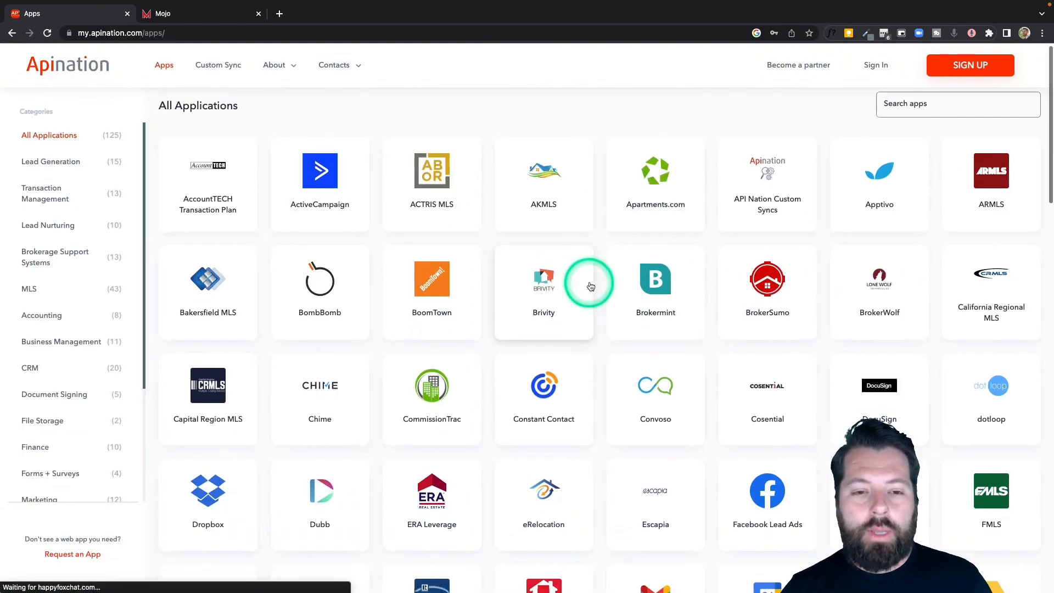
scroll(589, 283, down, 3)
scroll(590, 285, down, 13)
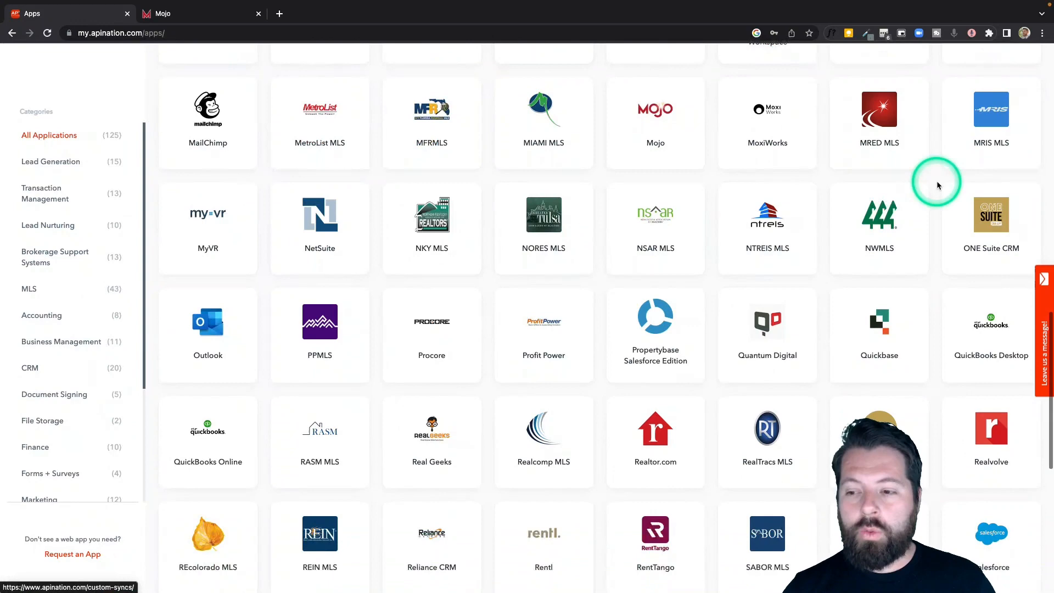
click(1000, 231)
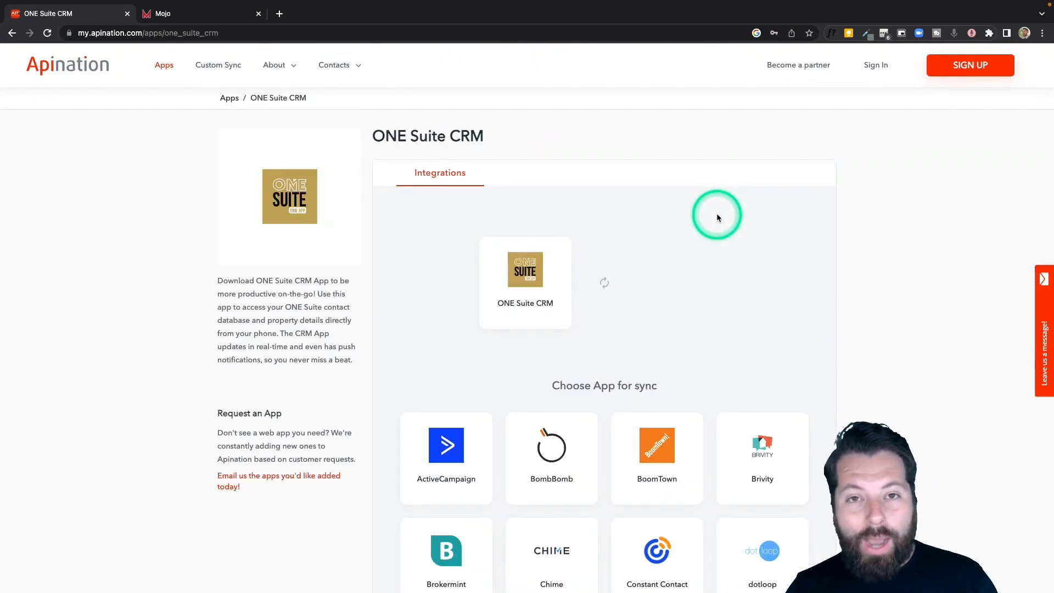
Choose Mojo as the app to sync with ONE Suite CRM.
scroll(654, 329, down, 1)
scroll(653, 328, down, 6)
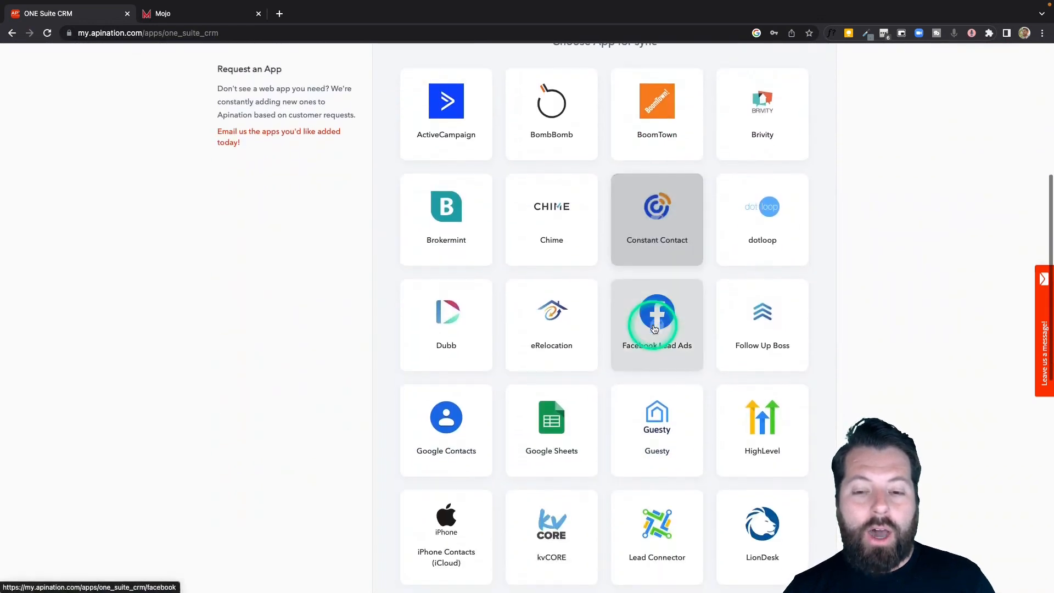
scroll(655, 328, down, 2)
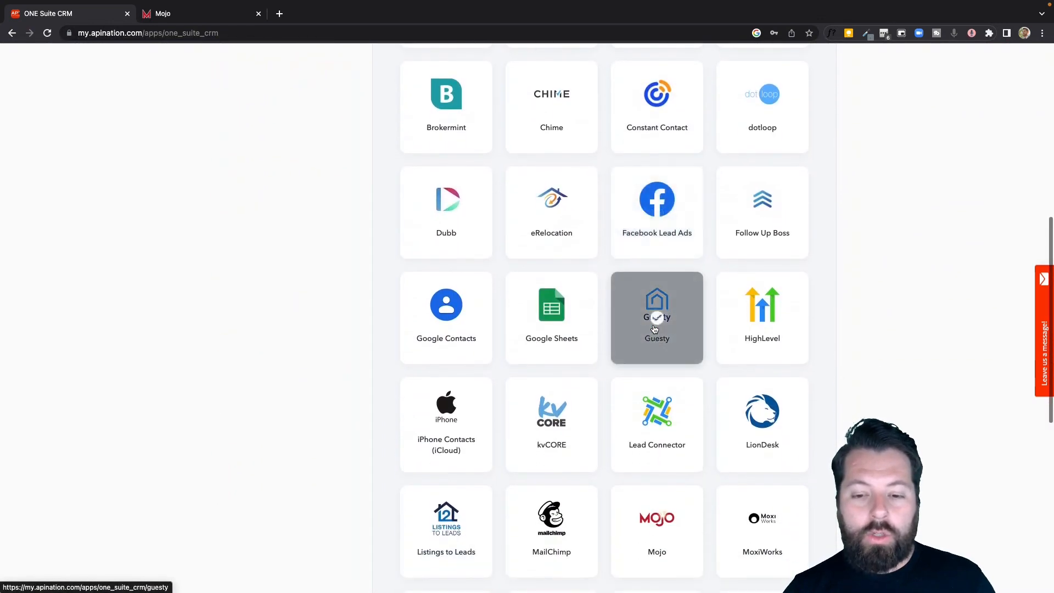
scroll(659, 374, down, 1)
click(664, 471)
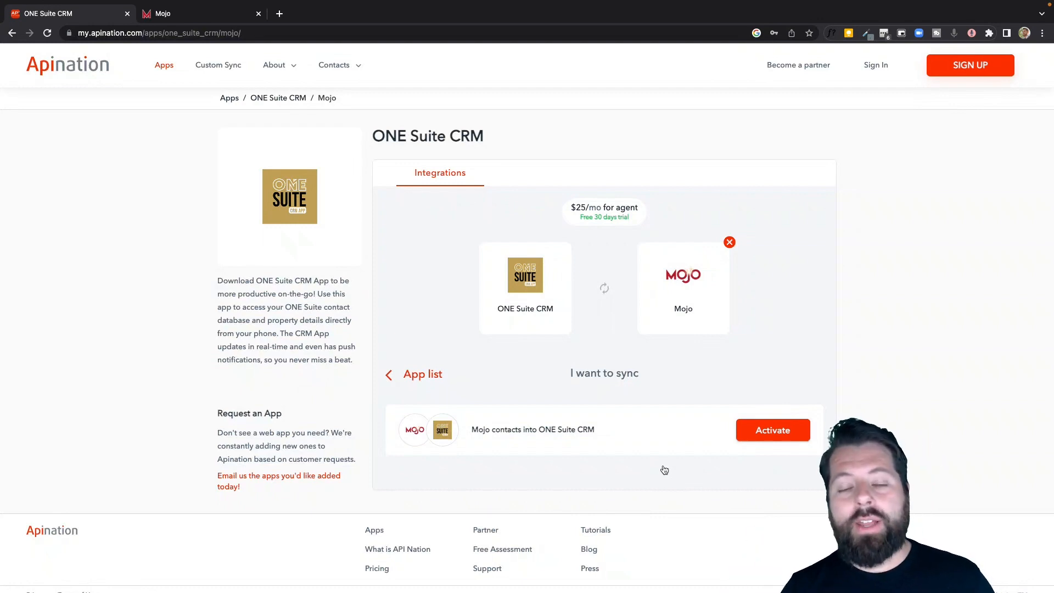
Activate the "Mojo contacts into ONE Suite CRM" sync and sign in to API Nation with a Google account.
scroll(665, 470, down, 1)
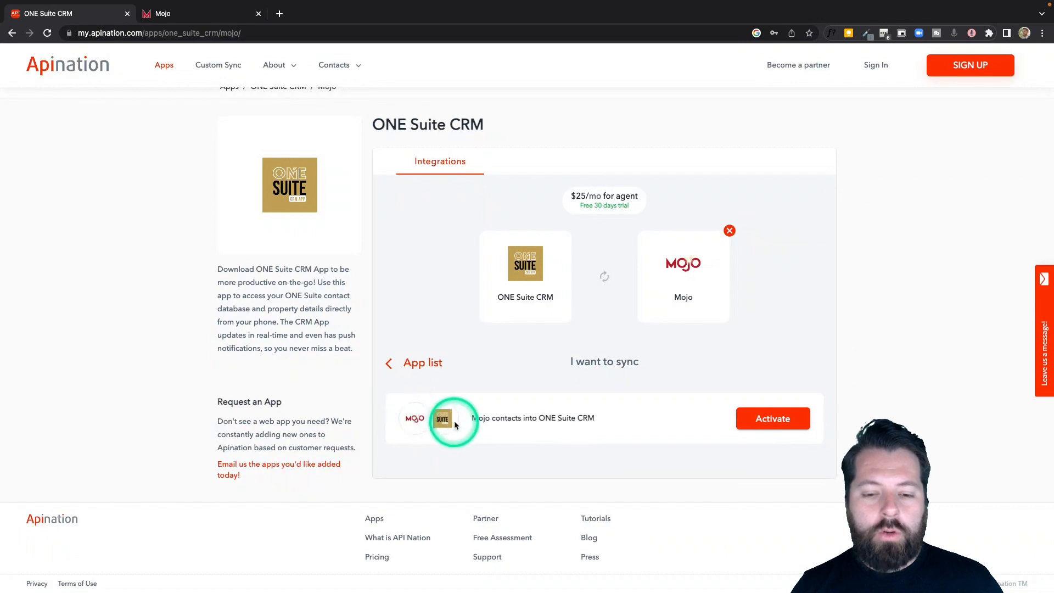
click(786, 419)
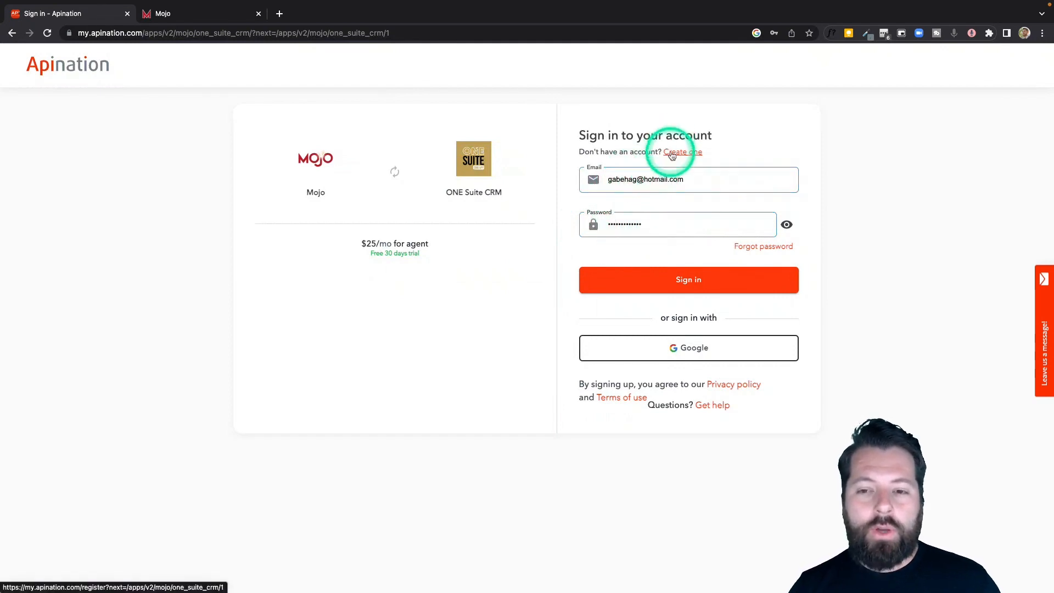
click(671, 349)
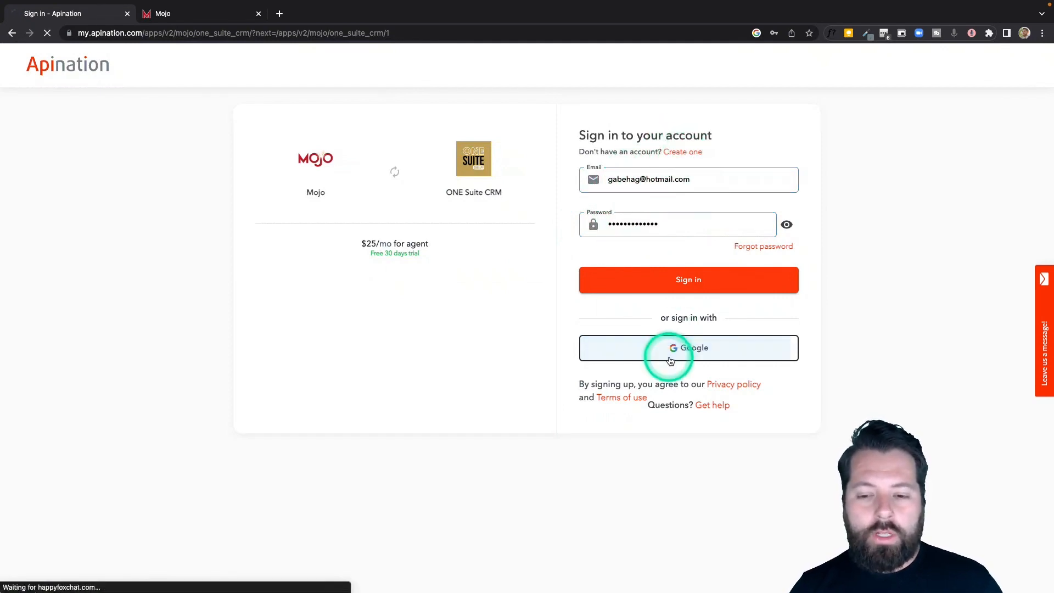
click(476, 276)
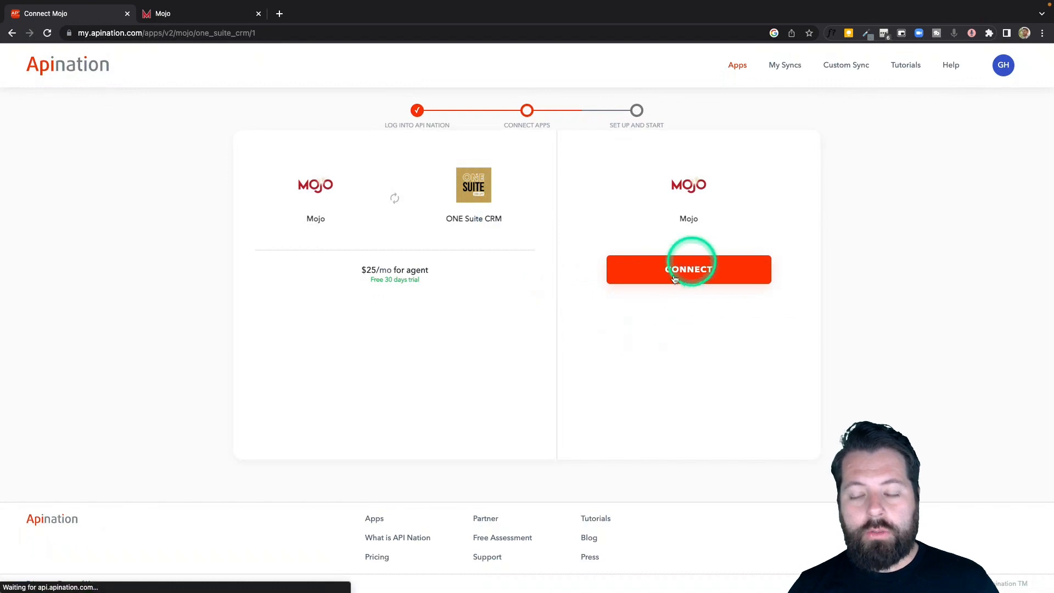
Connect the Mojo account by signing in with the account email and password.
click(675, 279)
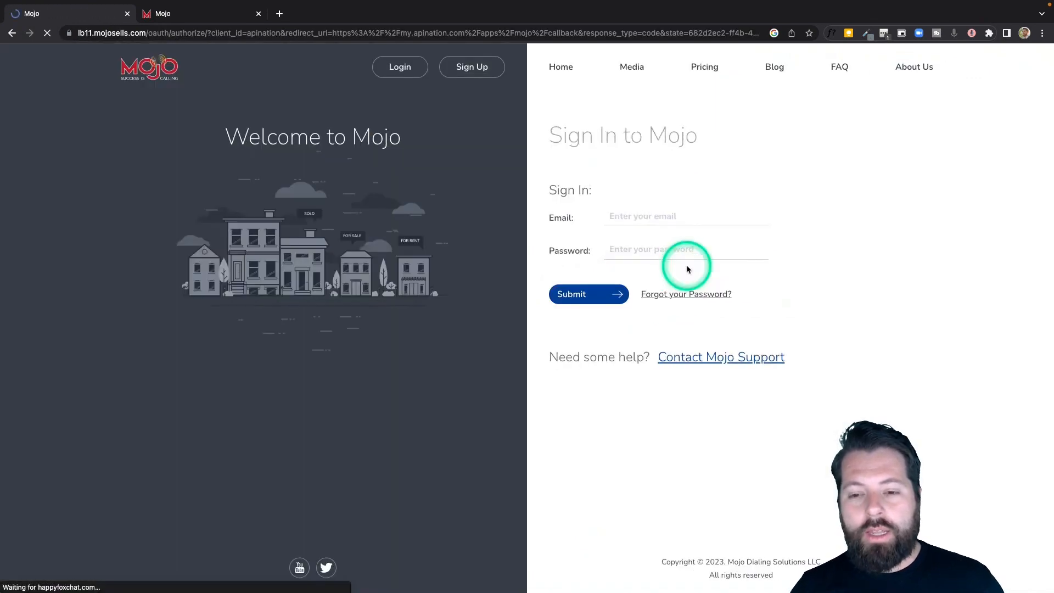
click(666, 214)
click(659, 241)
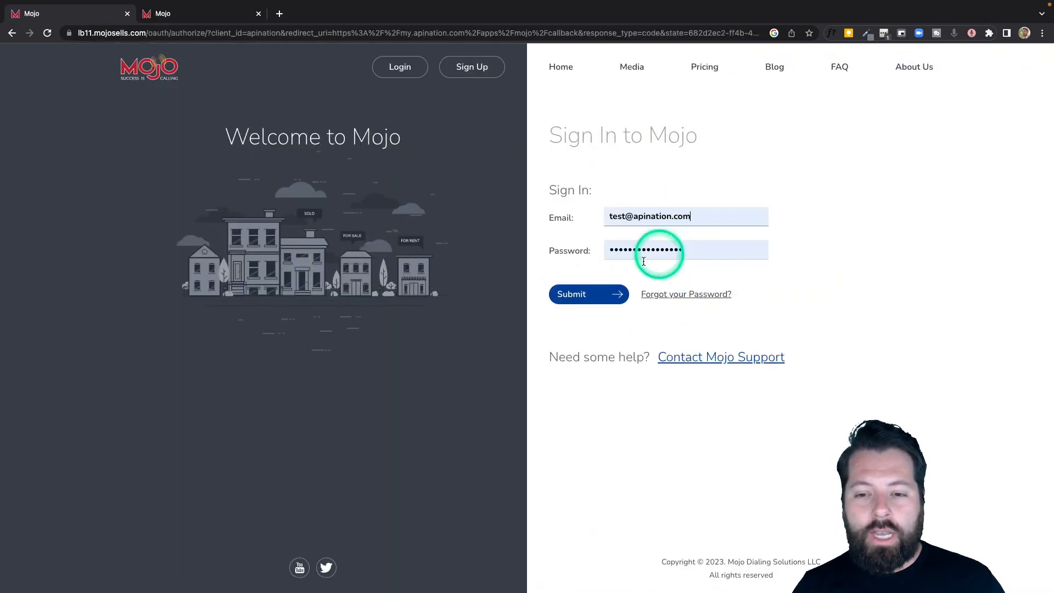
click(613, 291)
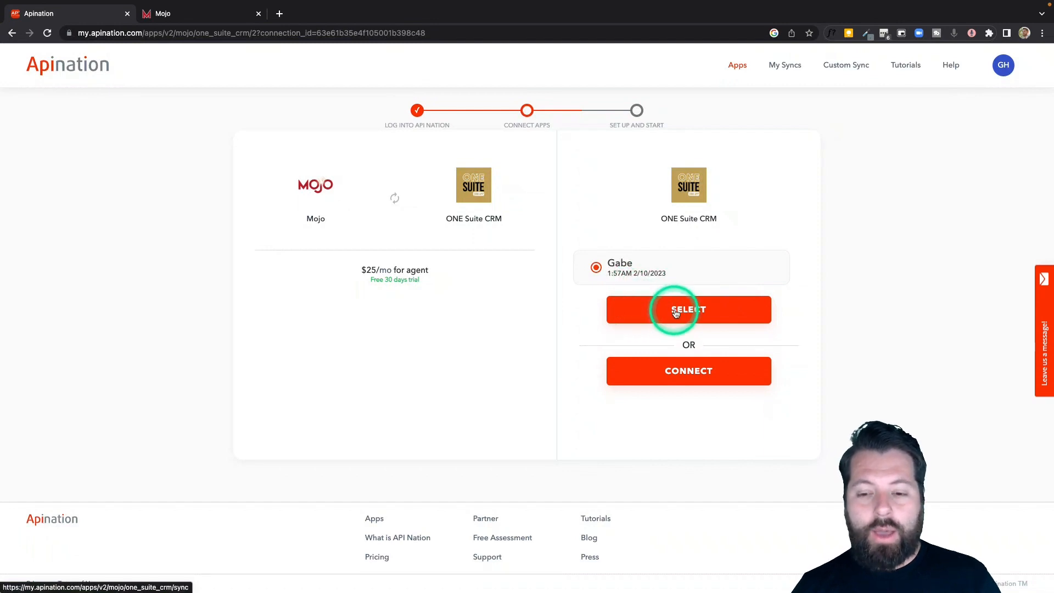
Set up the ONE Suite CRM account connection for the sync.
click(691, 373)
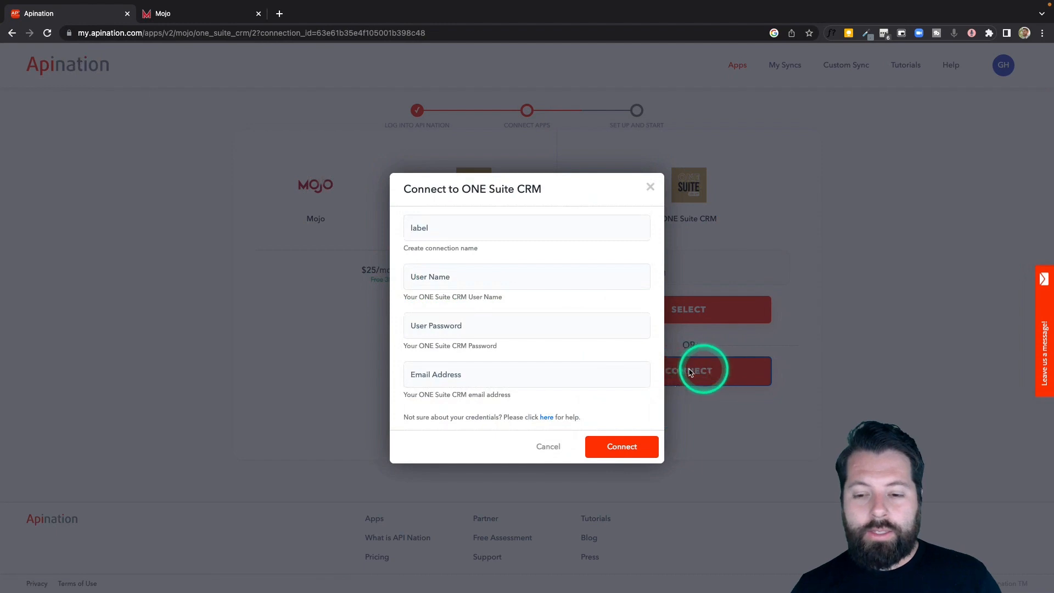
click(457, 230)
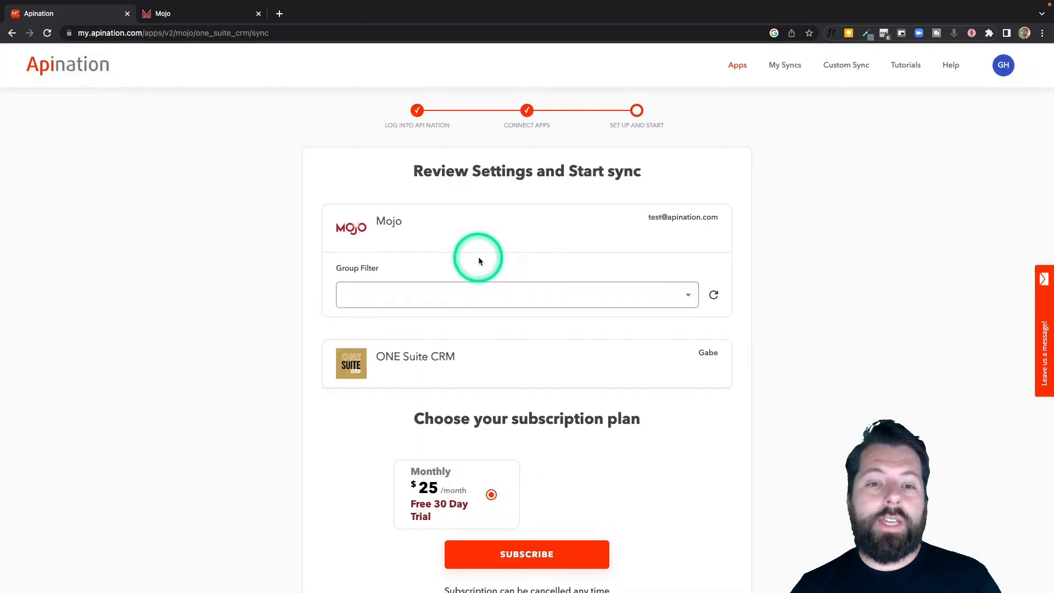
Set Mojo's group filter to the ONE Suite group and look over the other groups available in the filter.
scroll(320, 331, down, 2)
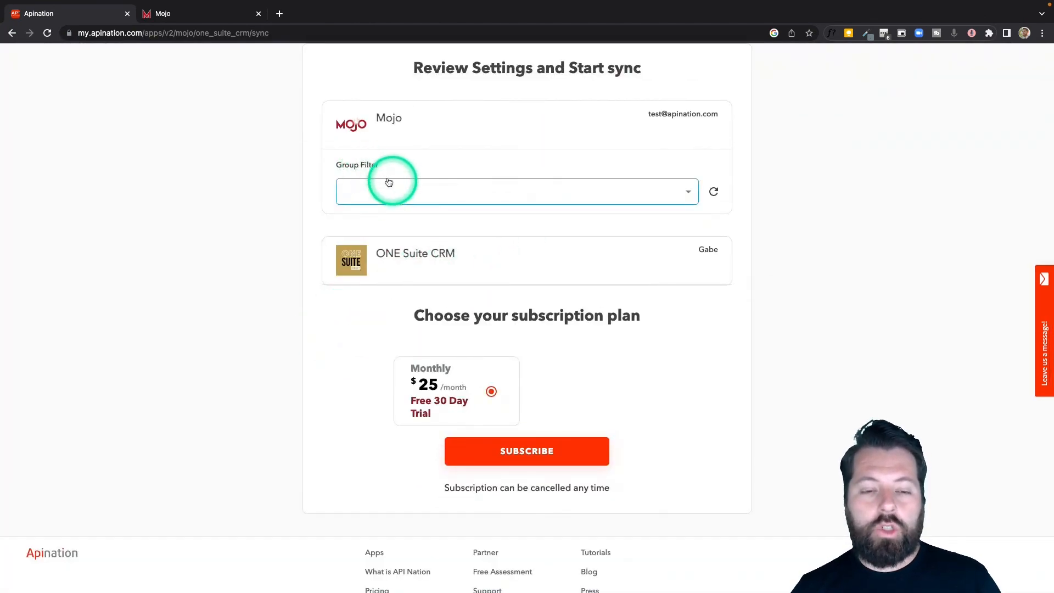
click(455, 192)
scroll(385, 478, down, 1)
scroll(389, 487, down, 8)
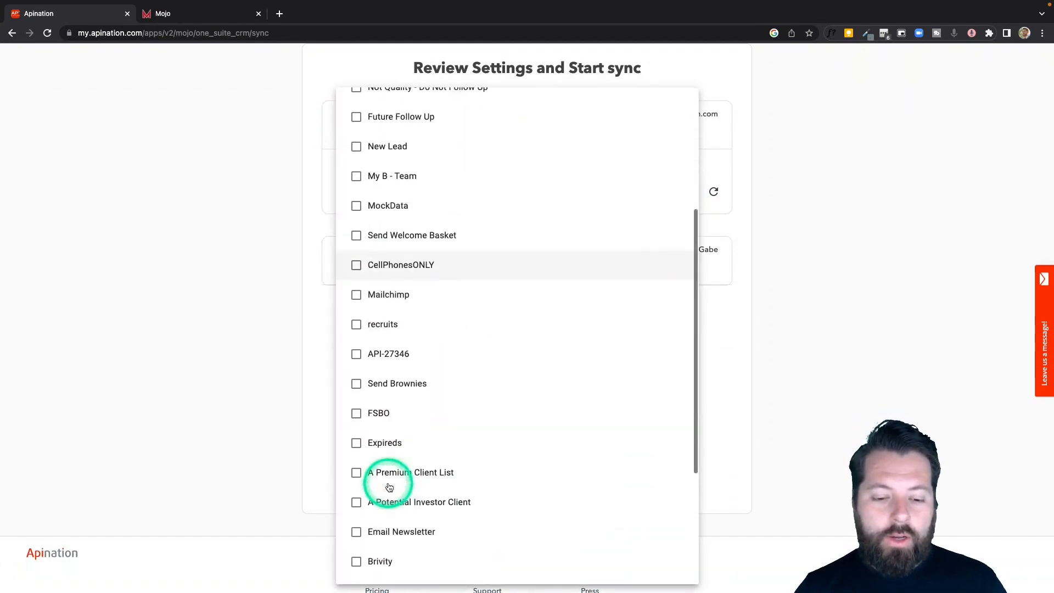
click(372, 566)
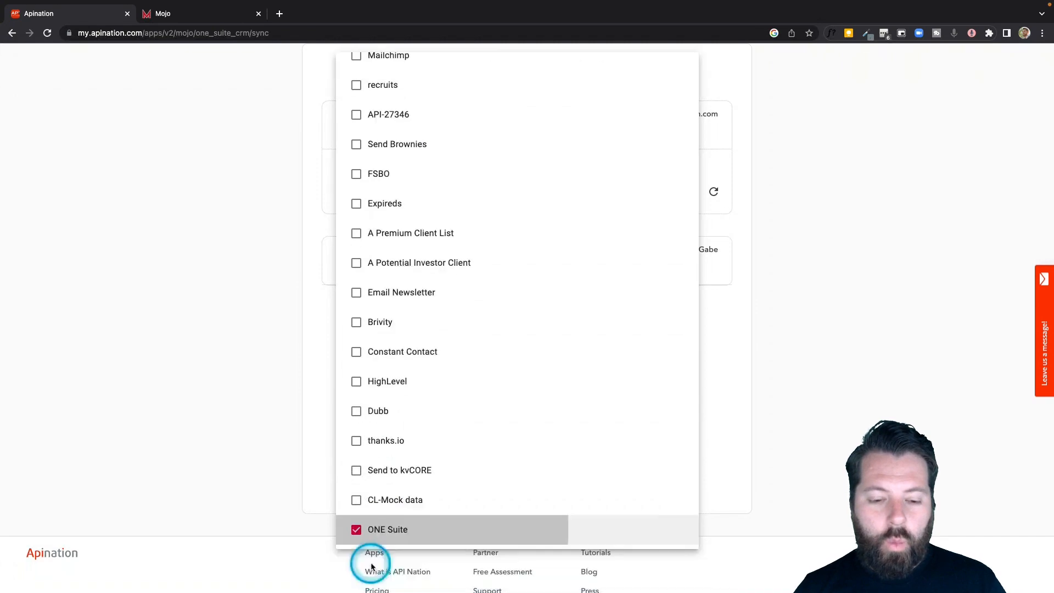
click(307, 456)
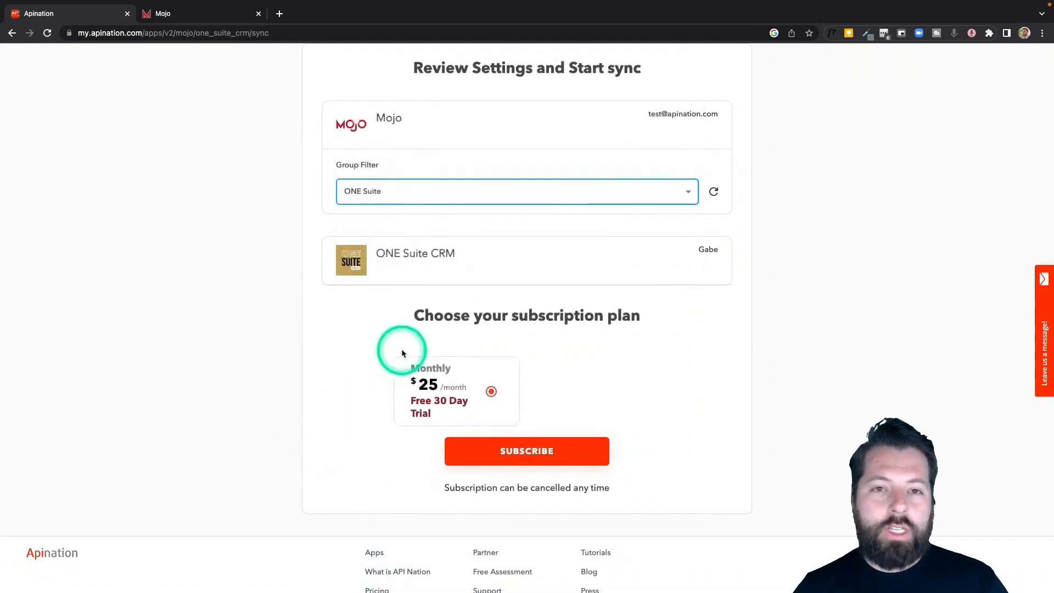
click(489, 203)
scroll(487, 203, up, 10)
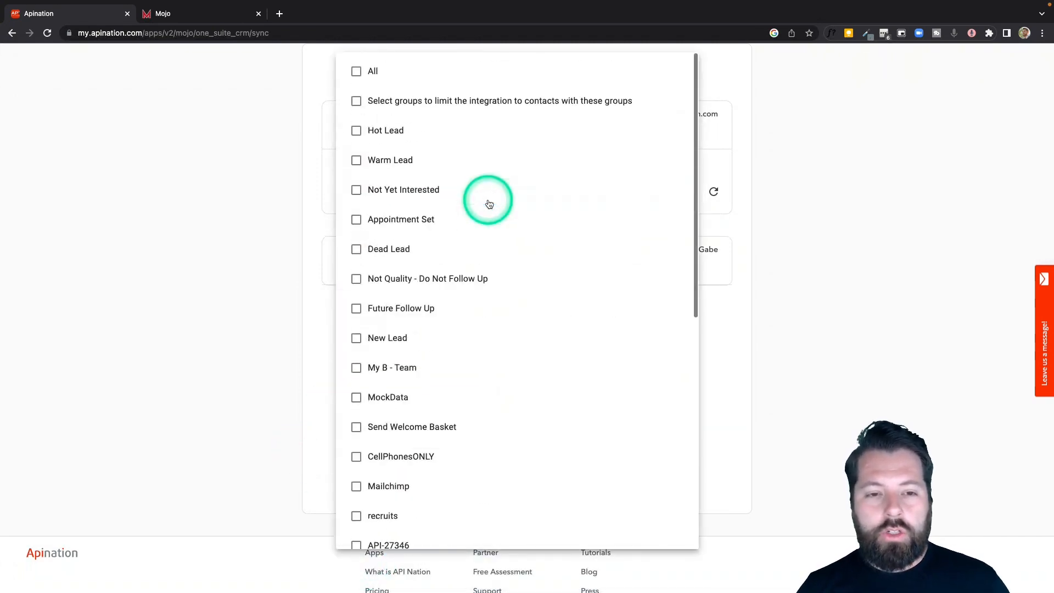
click(308, 231)
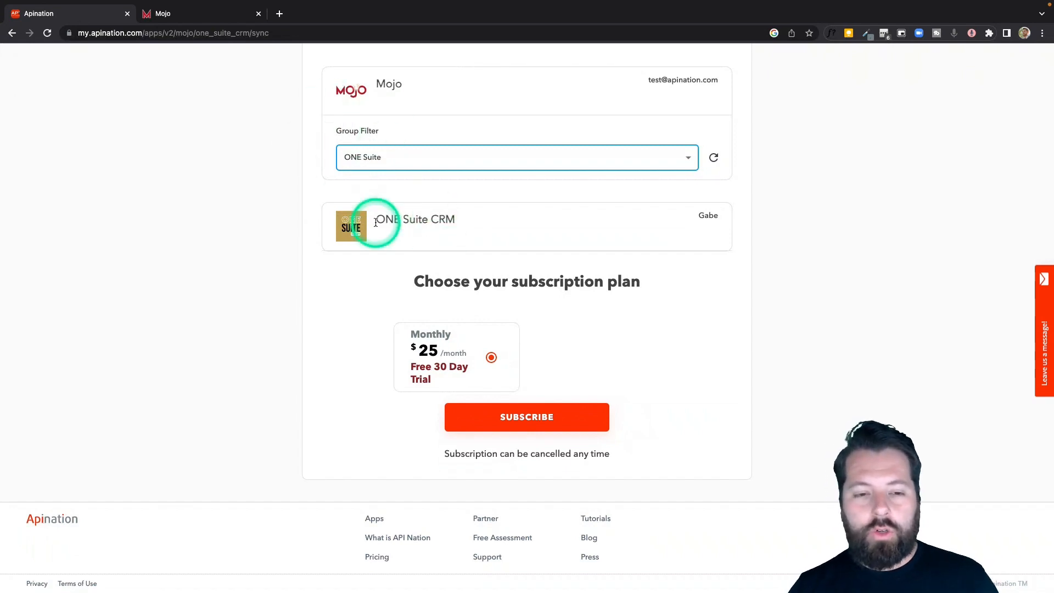
Subscribe to the $25 monthly plan with the free 30-day trial and look over the sync's settings.
click(519, 420)
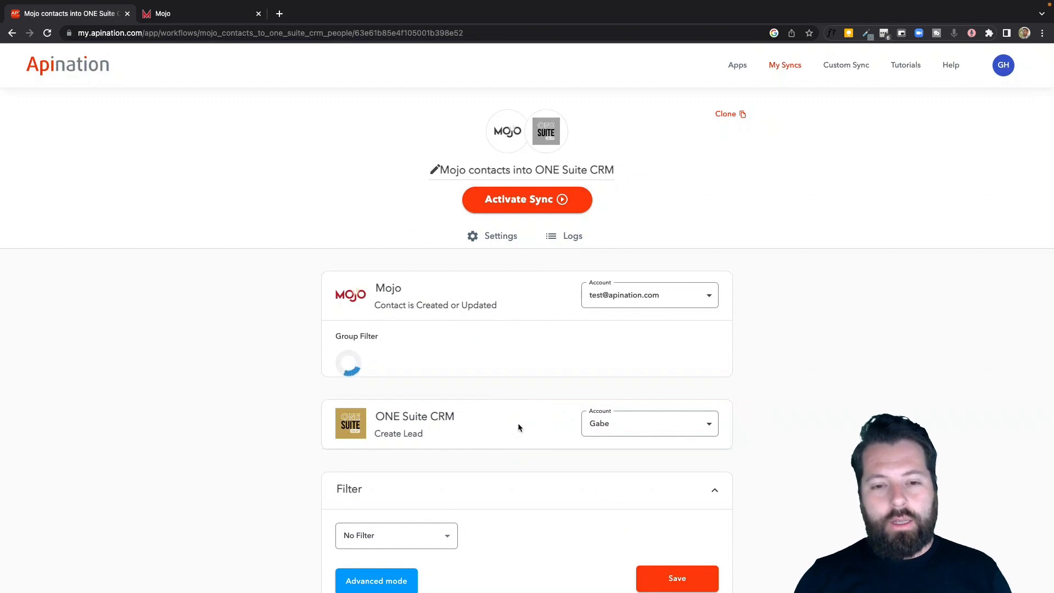
scroll(426, 311, down, 4)
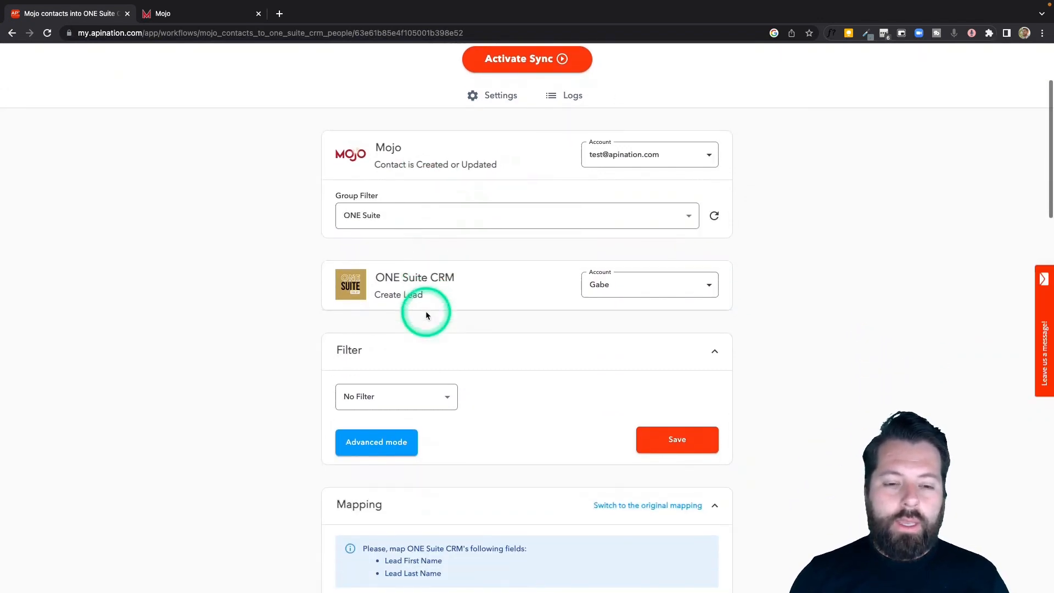
scroll(426, 314, down, 2)
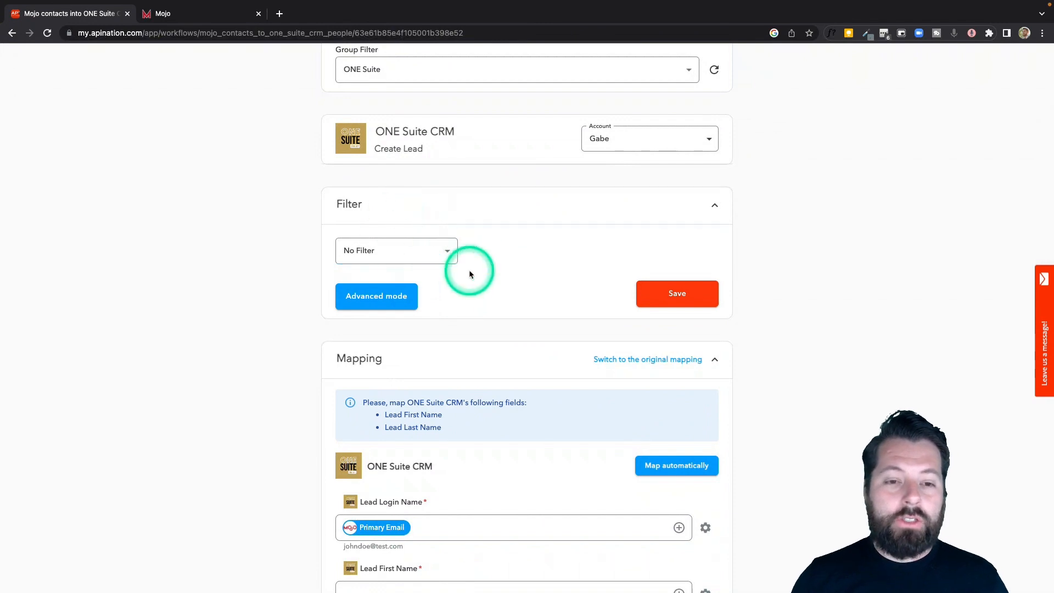
scroll(469, 272, up, 4)
scroll(482, 347, down, 2)
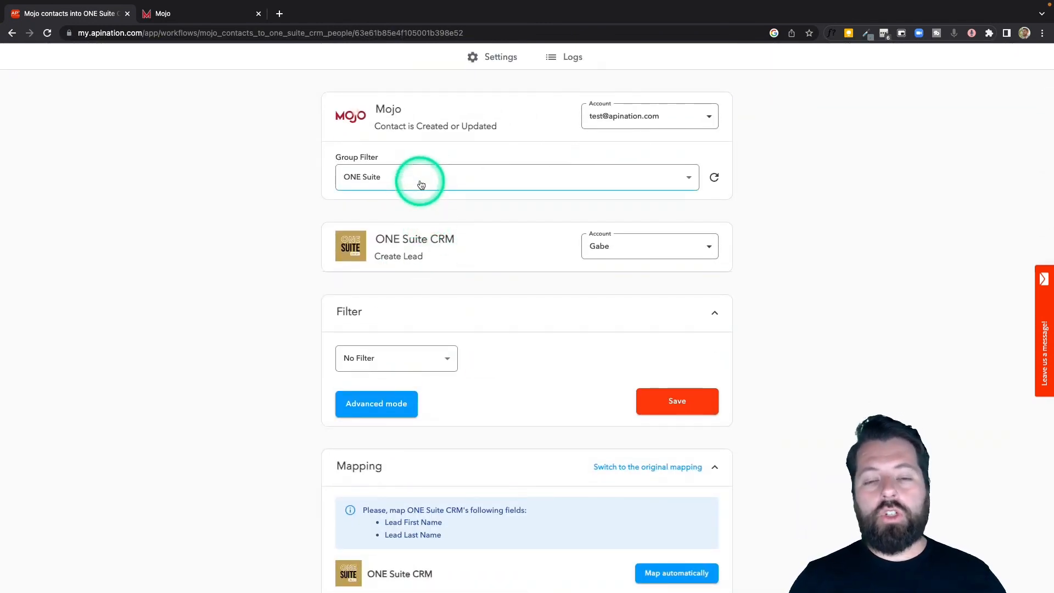
Set the sync filter to contacts whose Priority Note contains "ONE Suite".
click(446, 361)
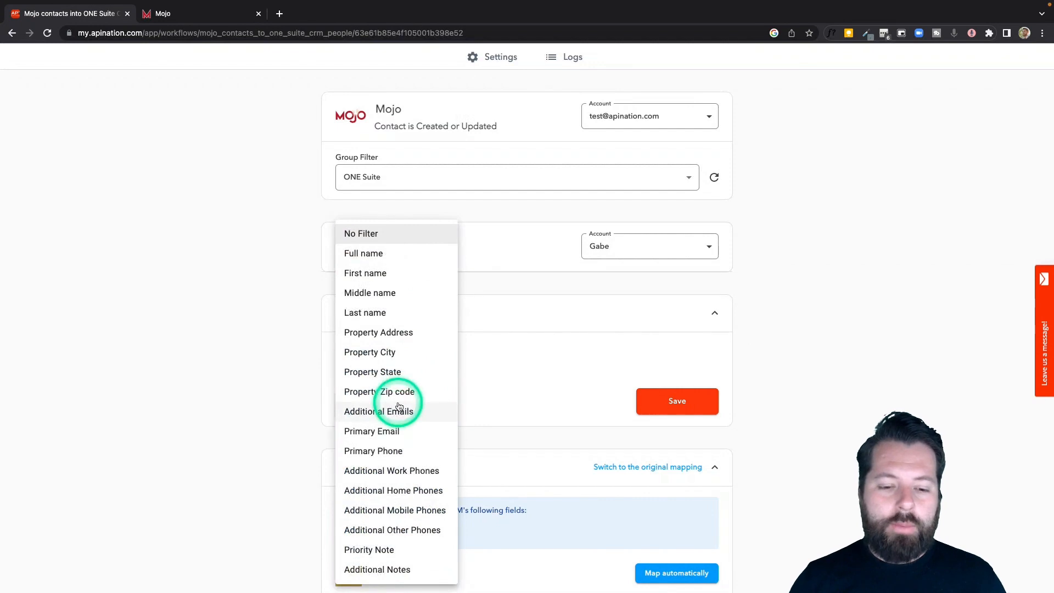
click(379, 554)
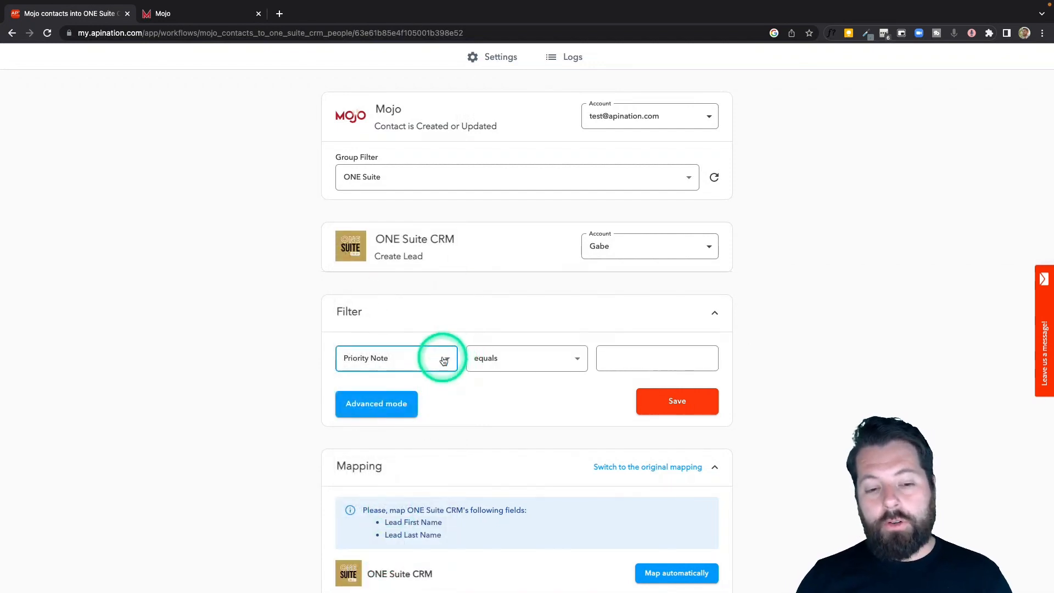
click(499, 358)
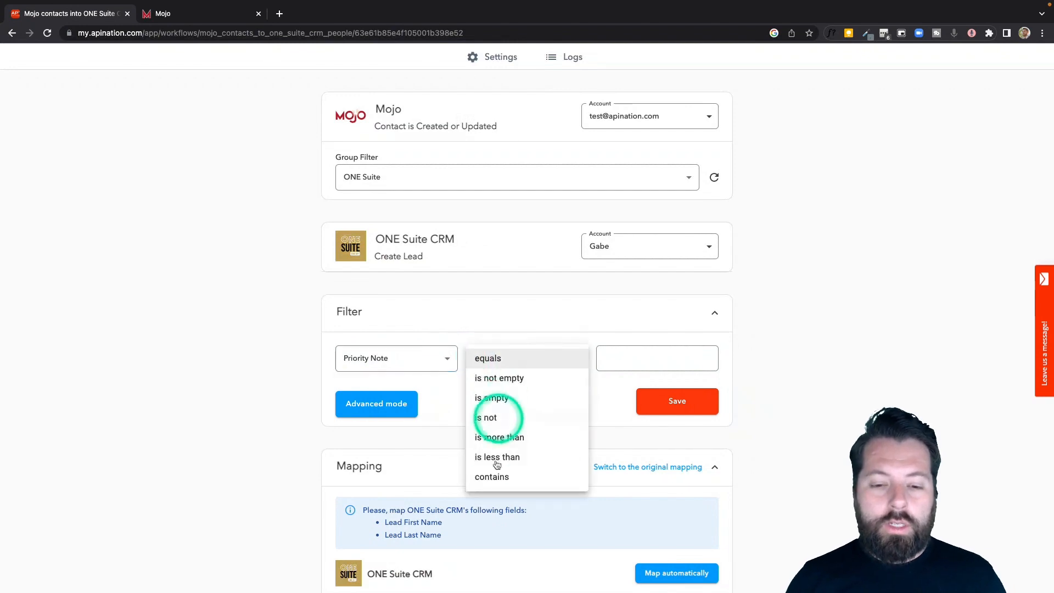
click(492, 476)
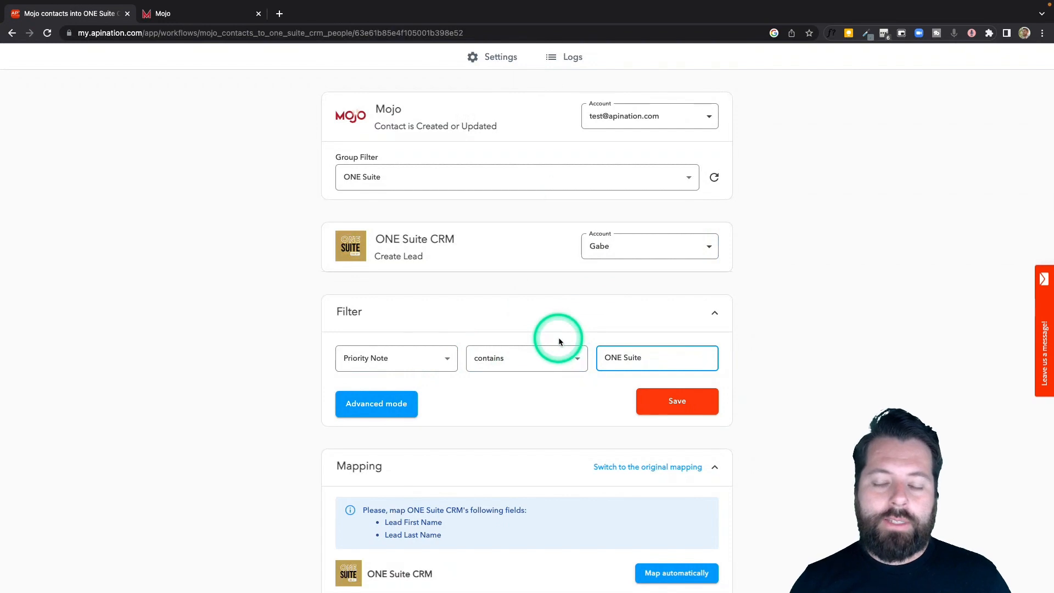
Reset the sync's filter to No Filter and save the filter setting.
click(453, 356)
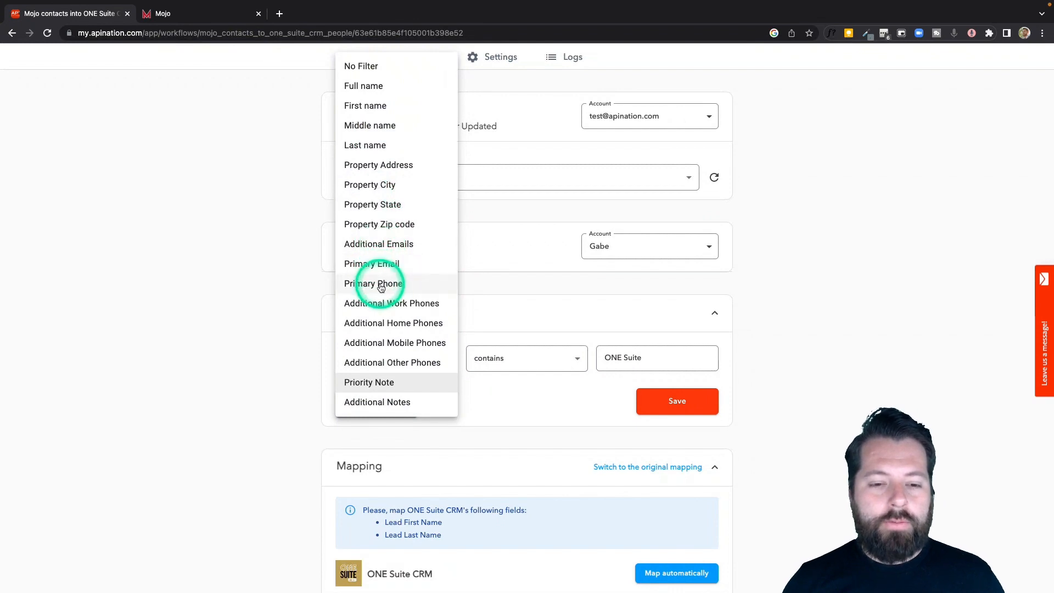
click(380, 72)
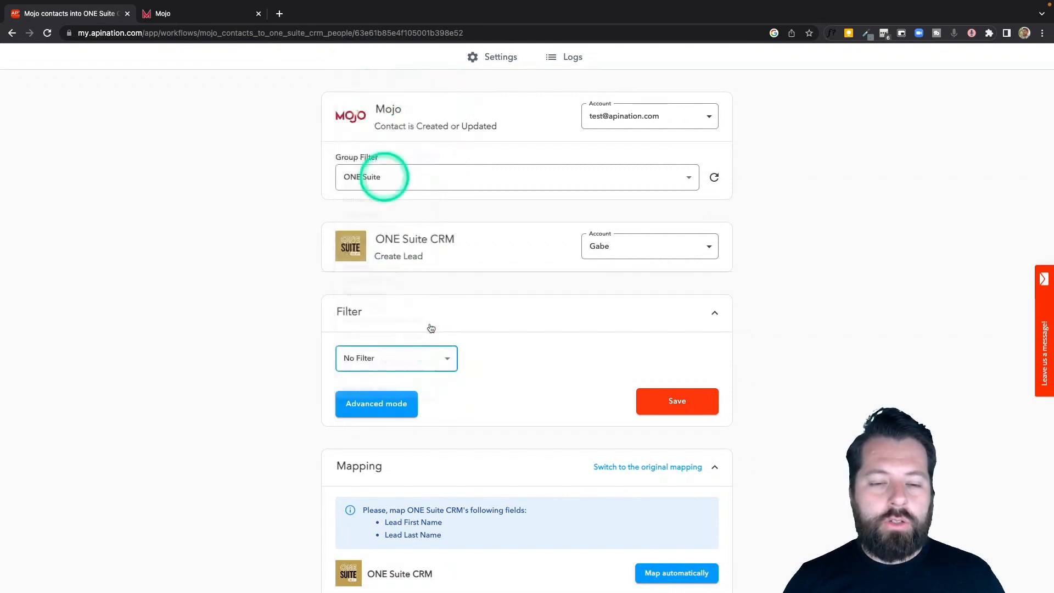
scroll(471, 418, down, 3)
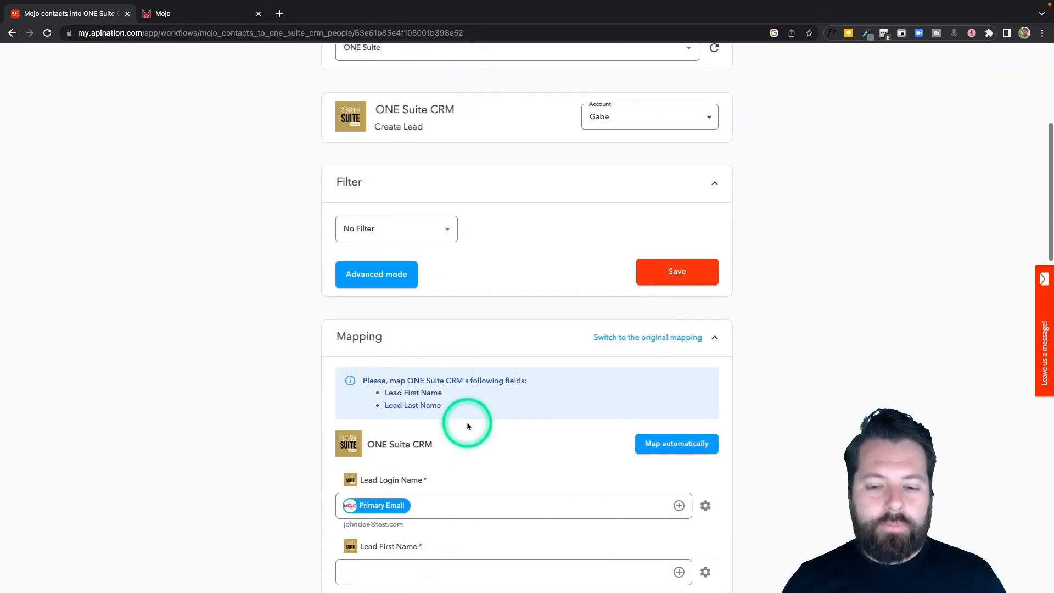
click(684, 258)
Review the ONE Suite CRM field mapping from Lead Login Name through the lead address fields.
scroll(575, 433, down, 4)
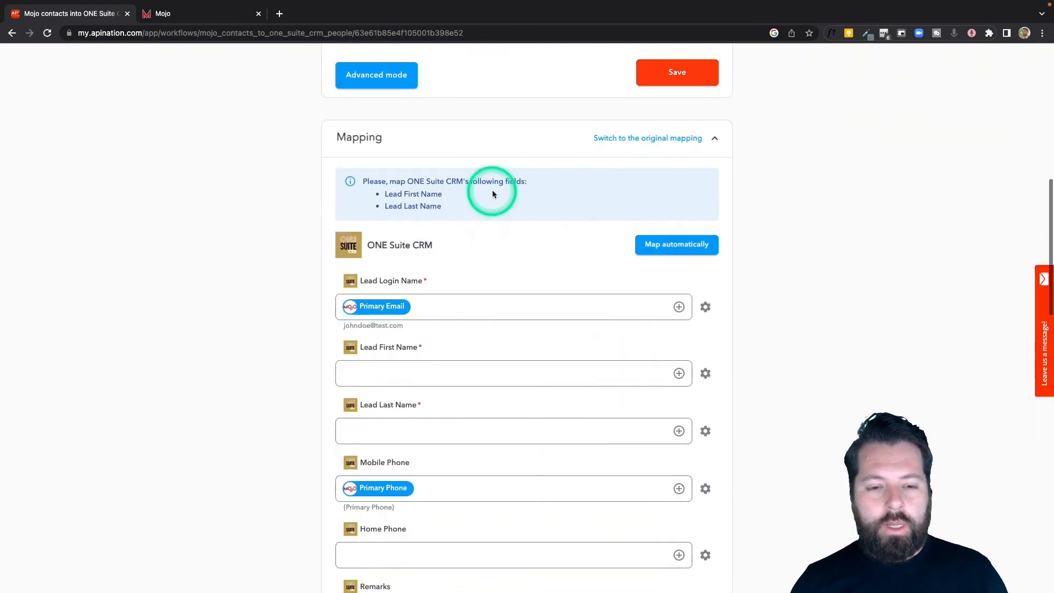
click(437, 364)
scroll(471, 377, down, 2)
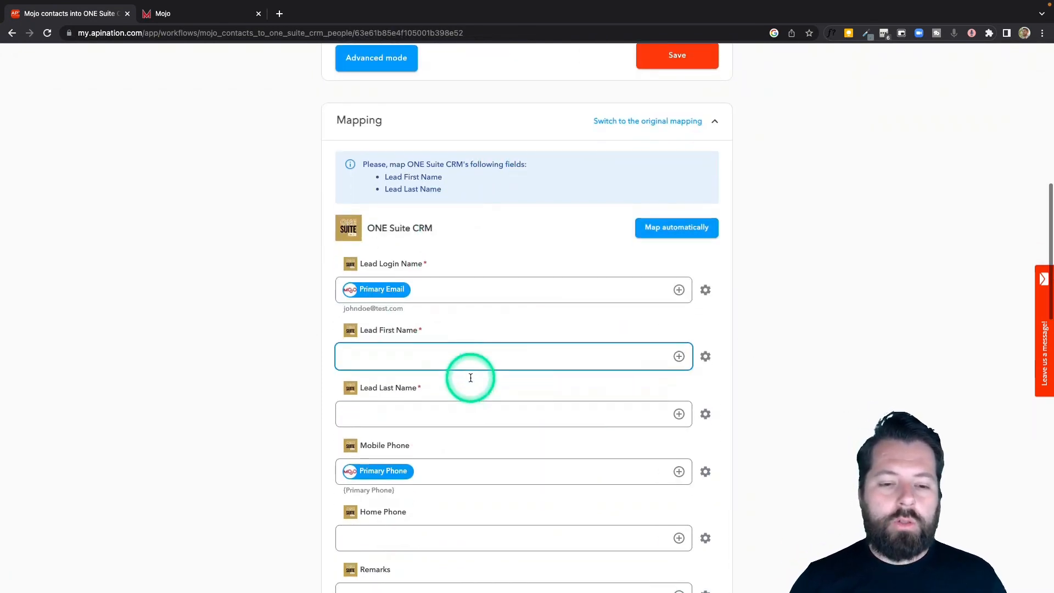
click(393, 242)
click(395, 360)
click(414, 423)
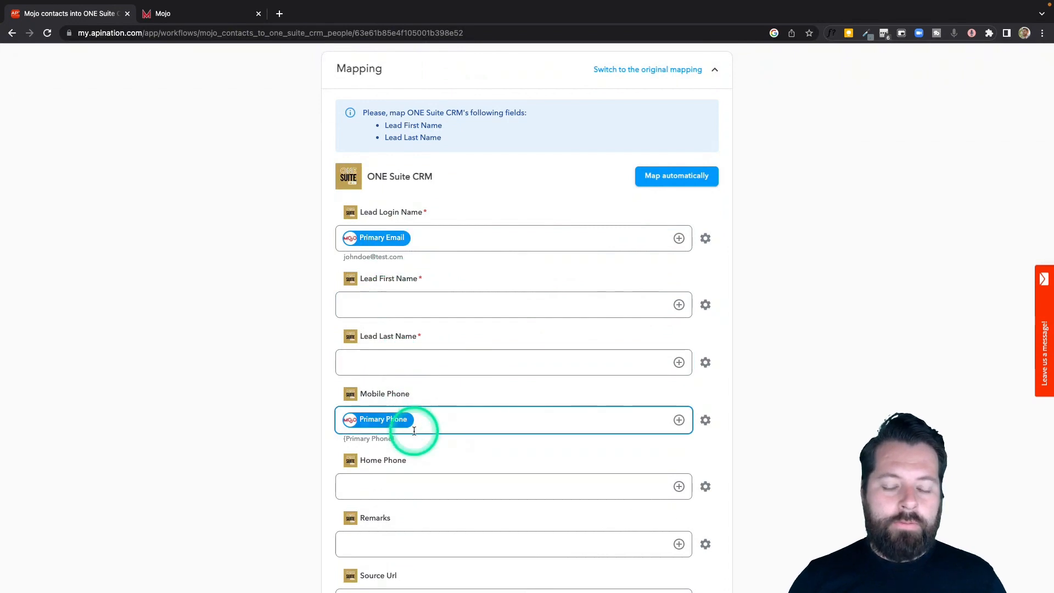
scroll(414, 427, down, 3)
click(414, 430)
scroll(414, 430, down, 2)
click(414, 430)
scroll(415, 429, down, 1)
click(414, 429)
scroll(415, 428, up, 5)
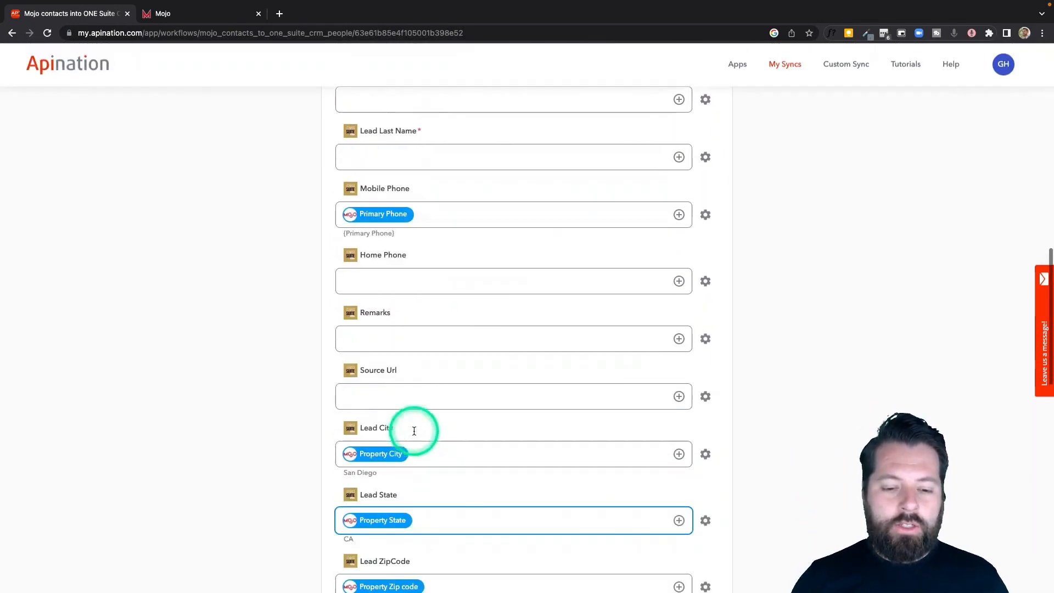
scroll(414, 434, up, 1)
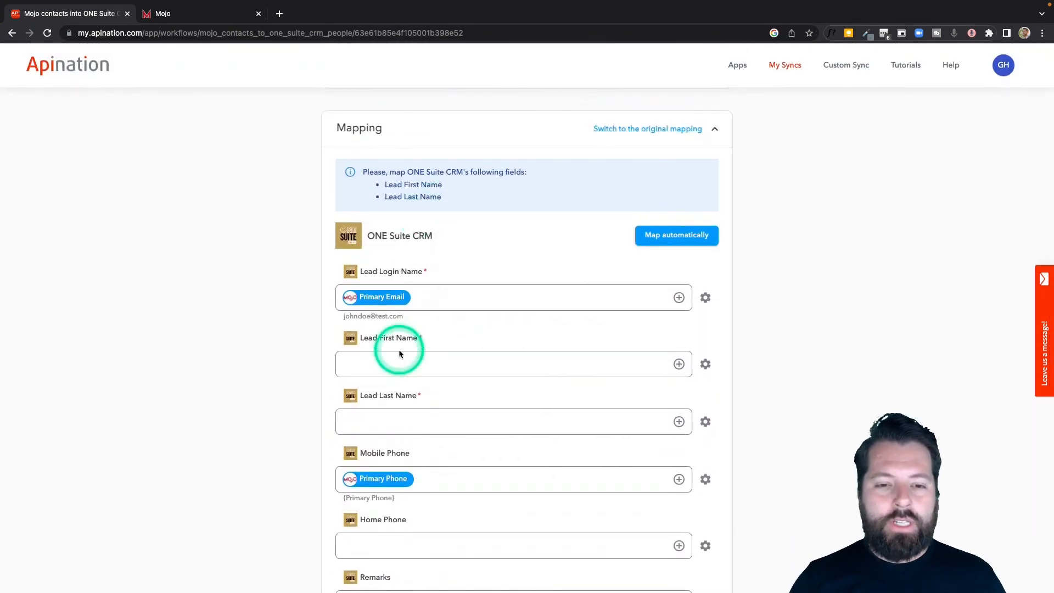
Map Lead First Name to Mojo's First name and Lead Last Name to Mojo's Last name.
click(680, 364)
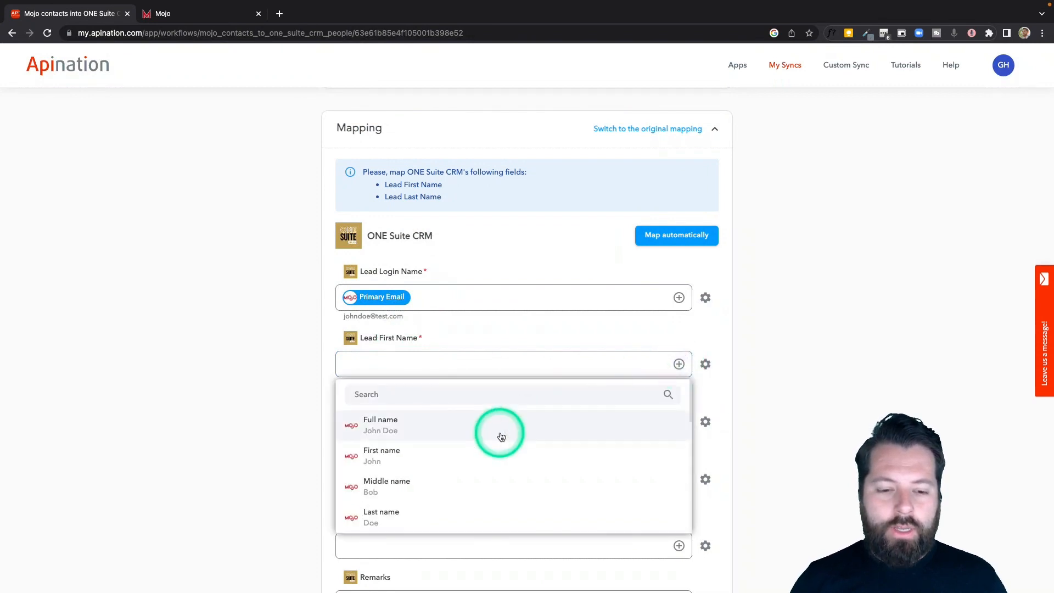
click(471, 457)
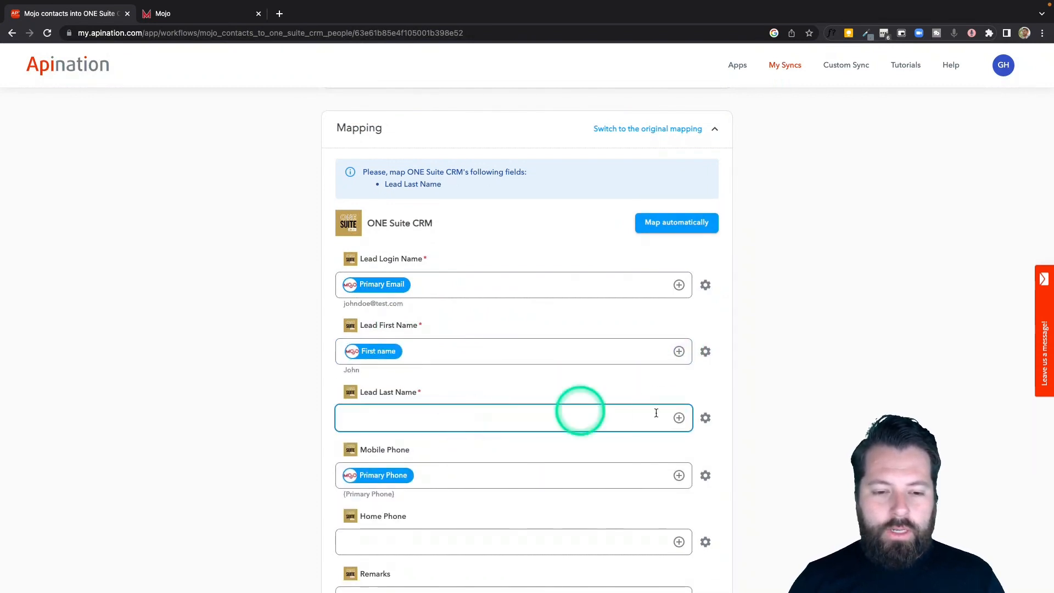
click(679, 418)
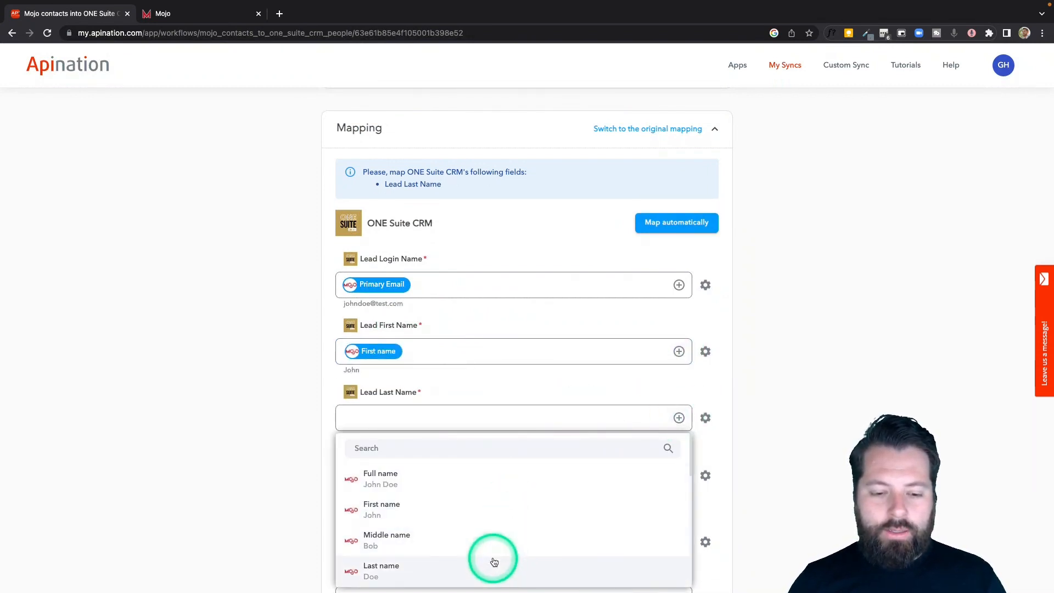
click(493, 567)
Check the remaining mapped fields and activate the Mojo contacts into ONE Suite CRM sync.
scroll(511, 435, down, 10)
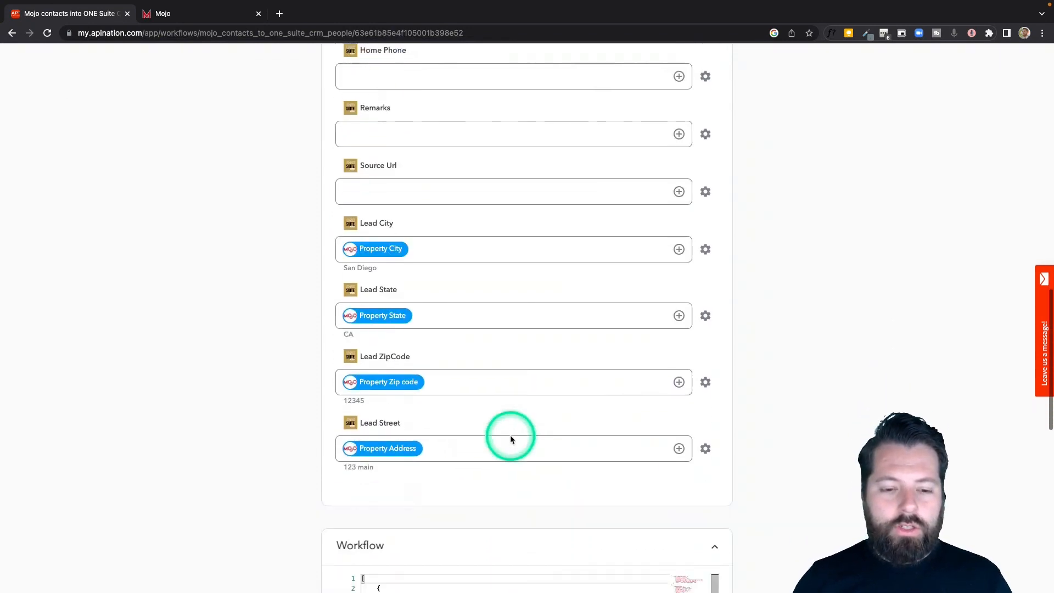
scroll(510, 436, up, 6)
scroll(510, 435, up, 10)
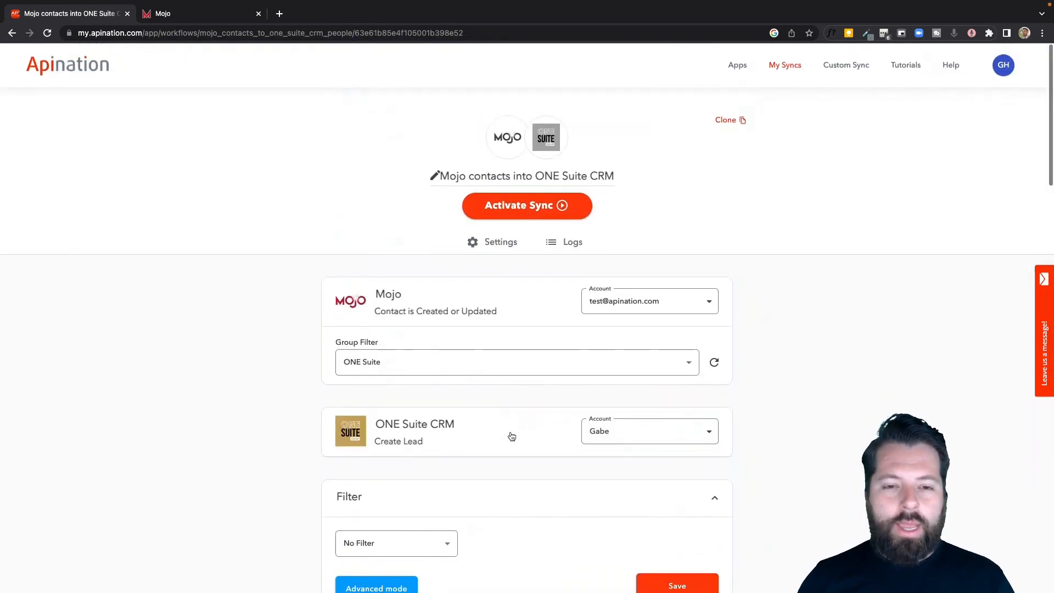
click(544, 199)
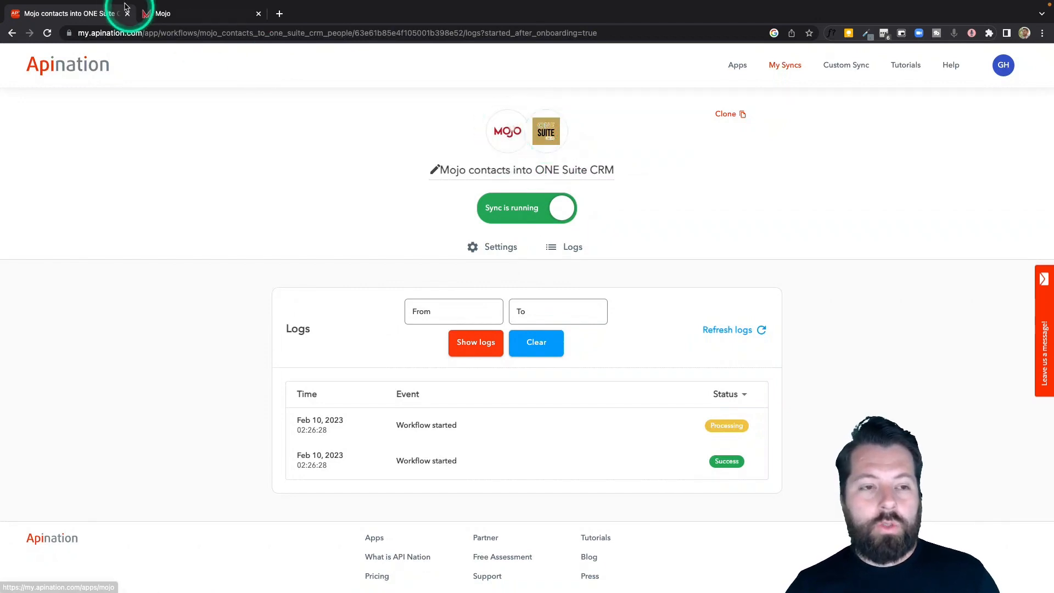
Switch to Mojo and show the contacts in the April 10th leads calling list.
click(179, 17)
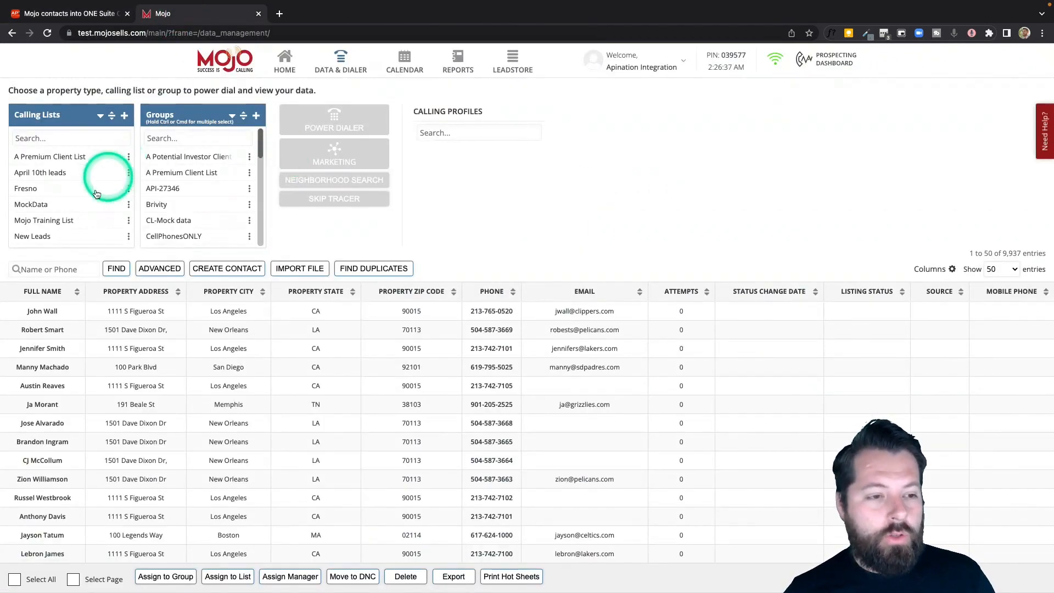
click(63, 189)
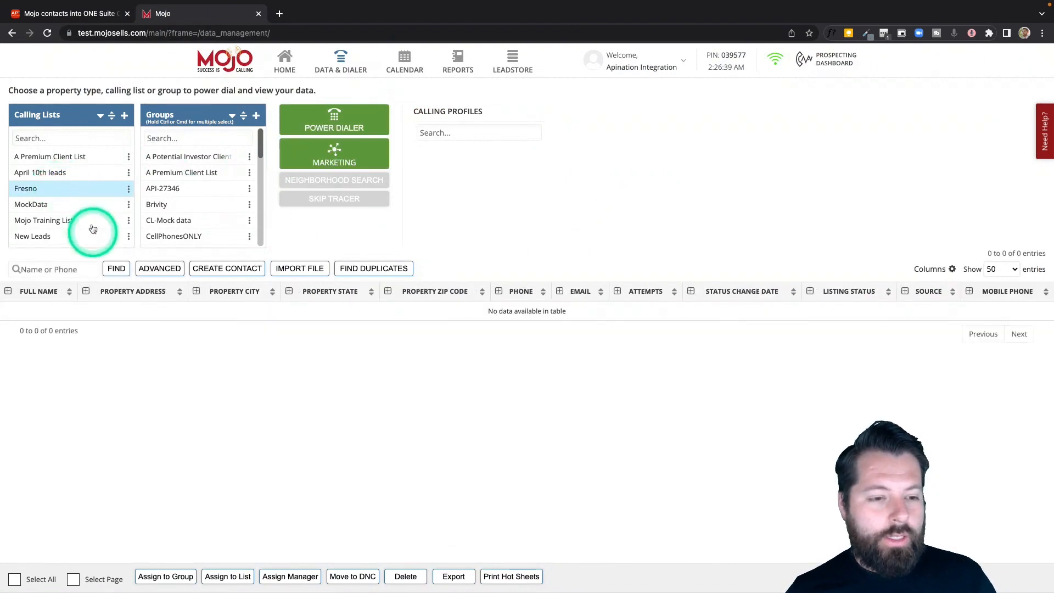
click(79, 173)
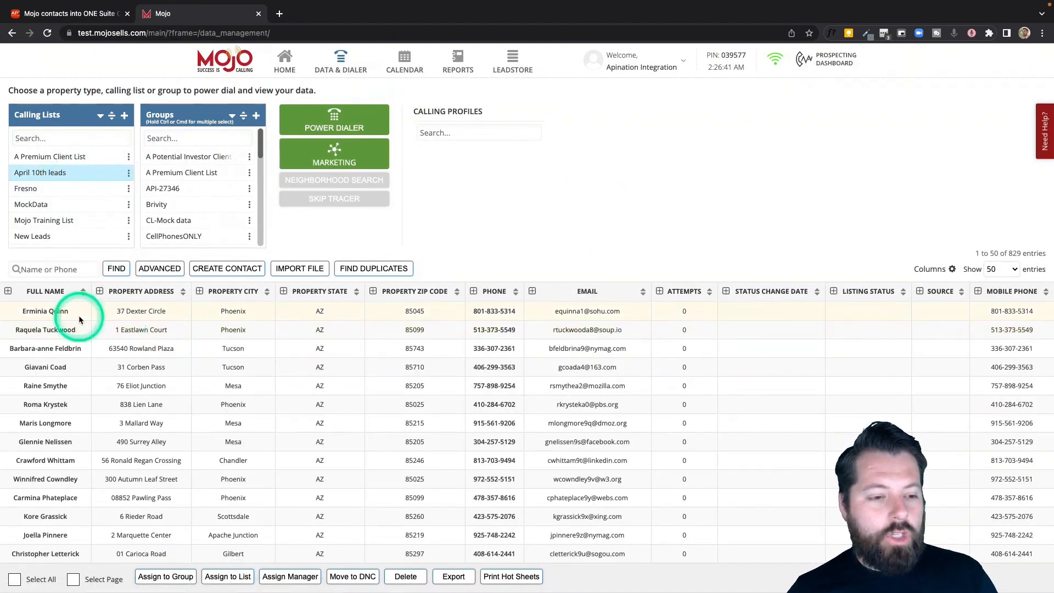
Open the fifth contact in the list and add it to the ONE Suite group from the full set of groups.
double_click(61, 387)
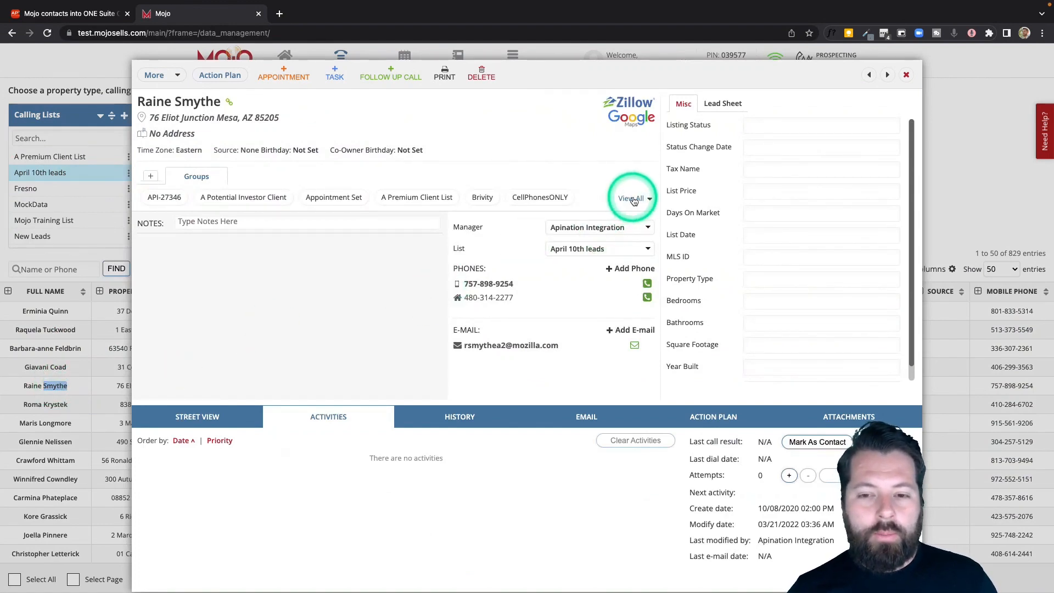
click(631, 199)
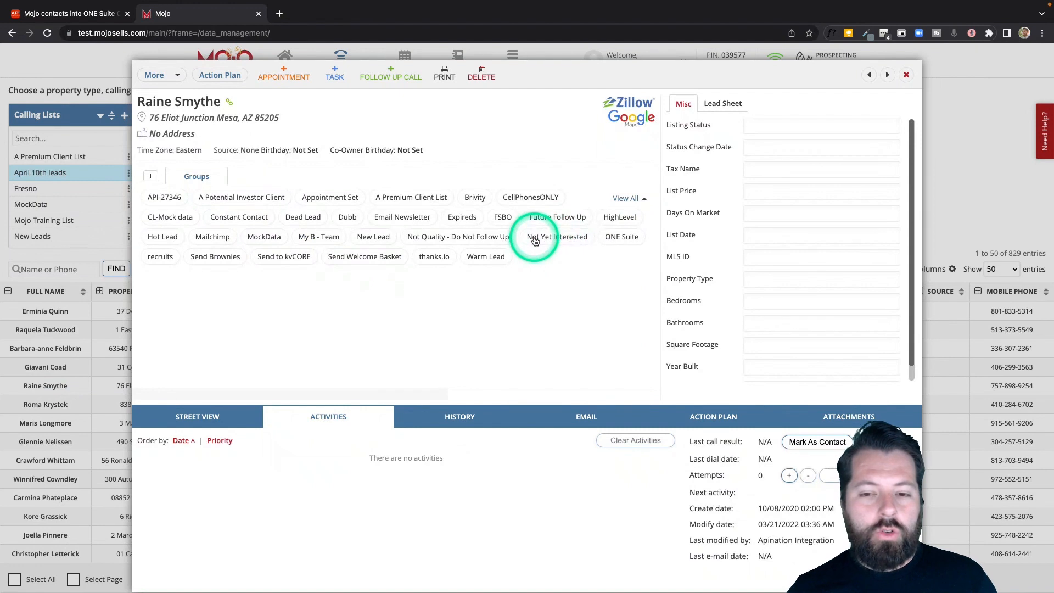
click(621, 237)
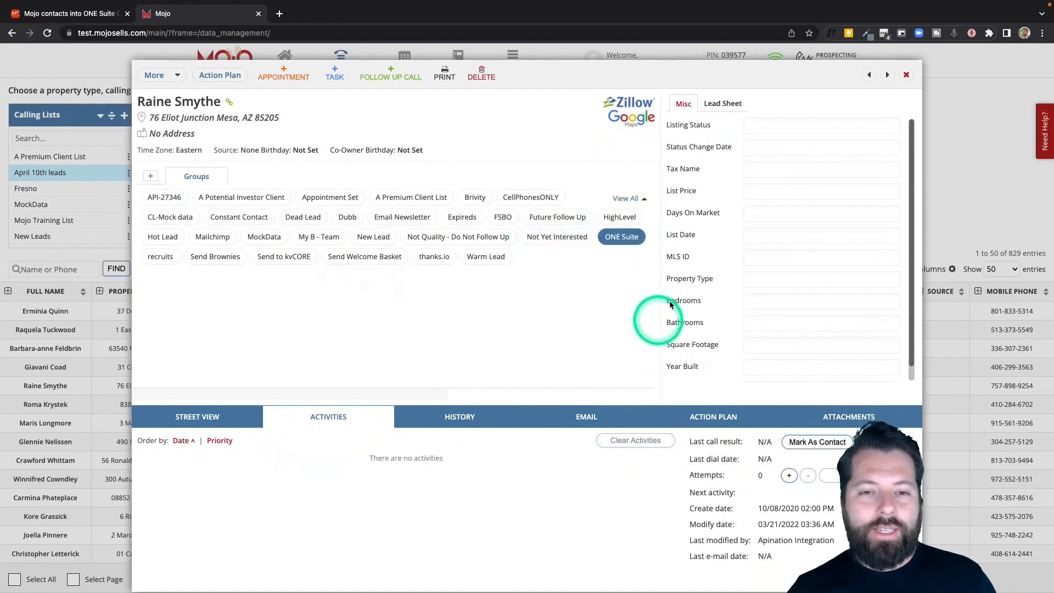